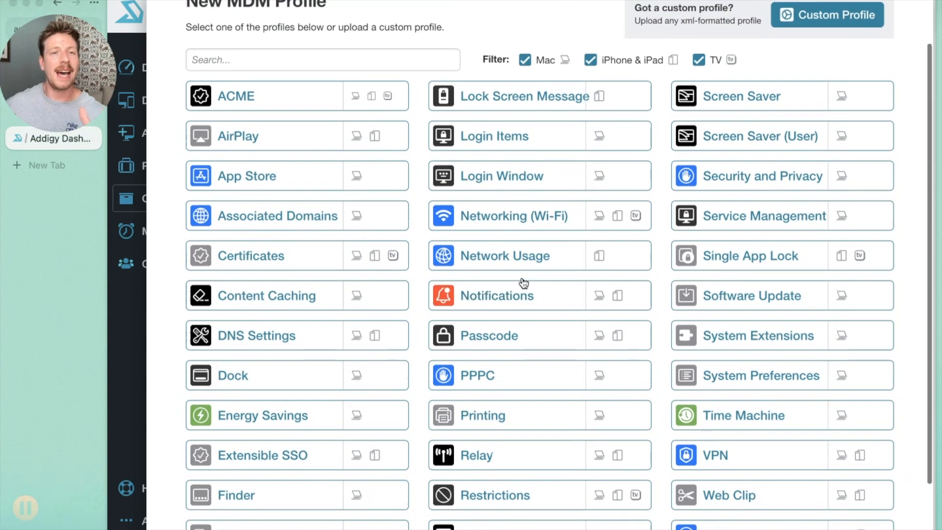
Filter the new MDM profile types by platform, trying iPhone & iPad alone and finishing with only Mac included.
scroll(523, 283, down, 1)
click(522, 291)
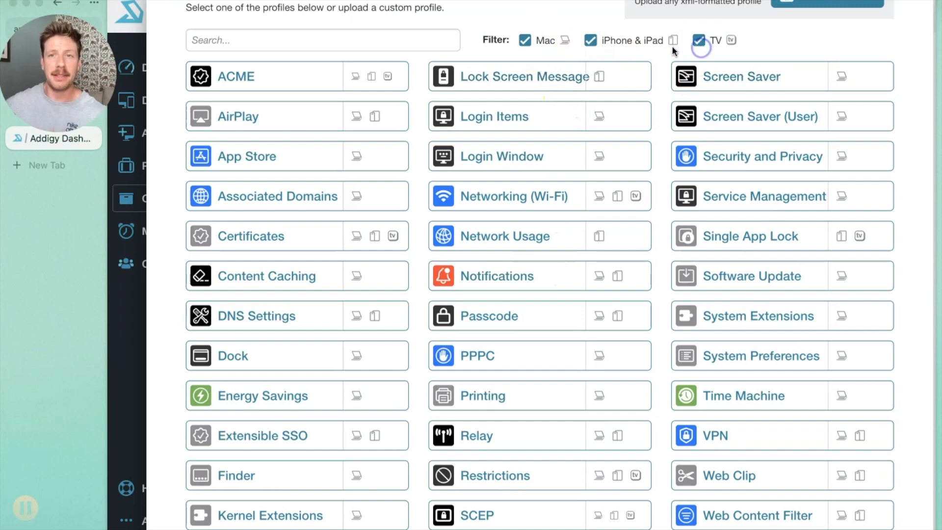
click(699, 41)
click(589, 41)
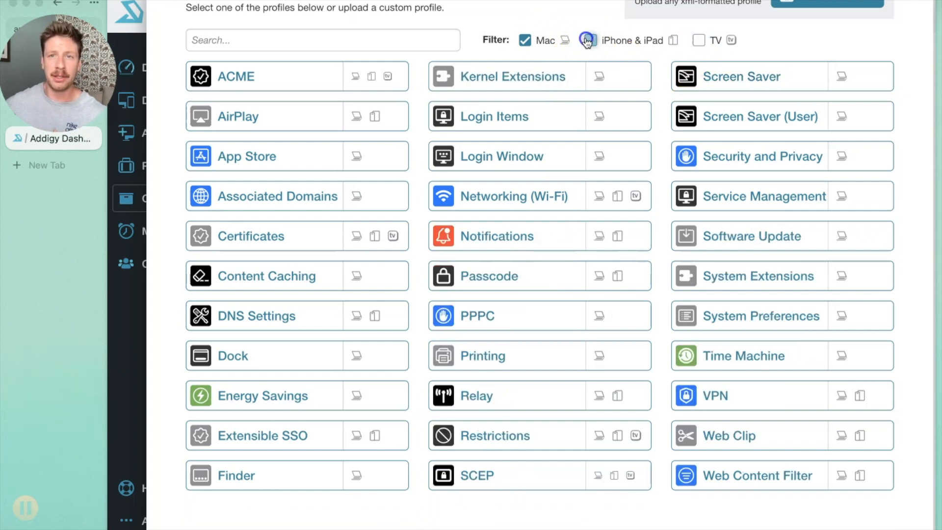
click(588, 40)
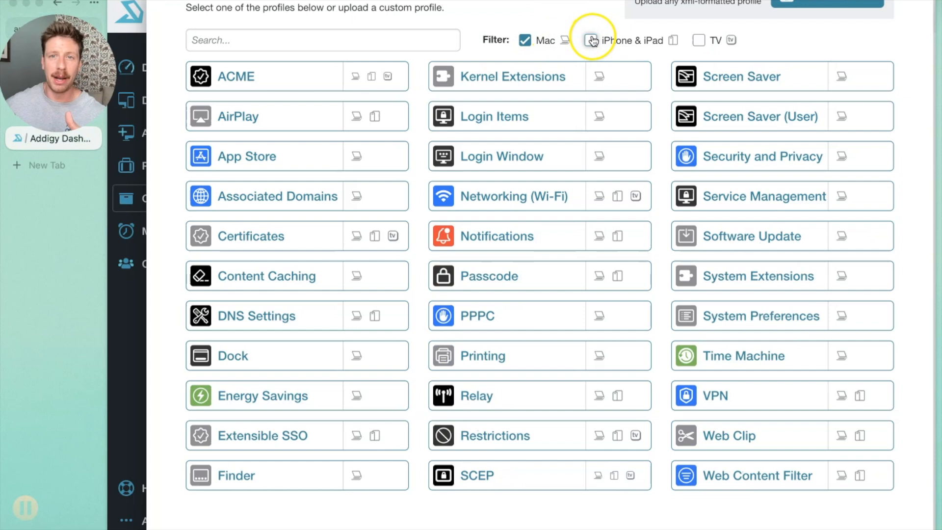
click(526, 40)
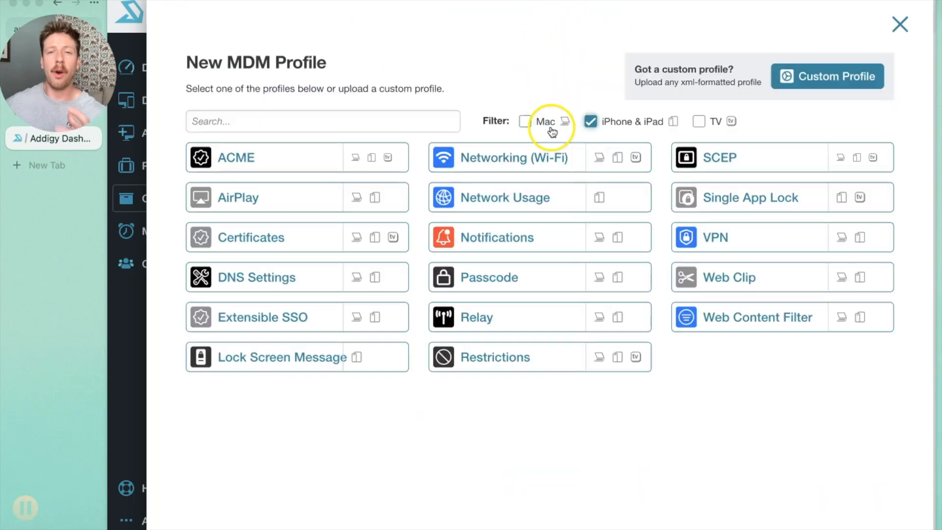
click(525, 121)
click(590, 121)
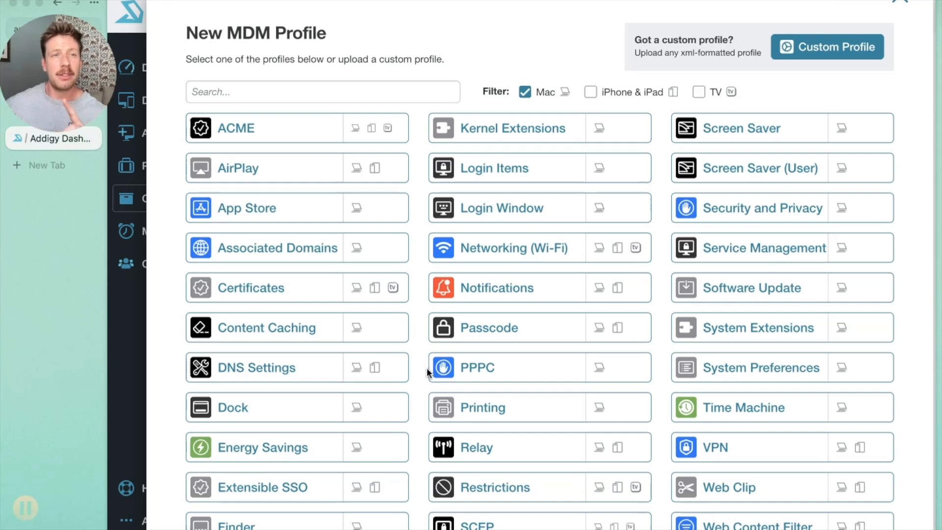
Start a new Passcode profile with the payload name "Password test".
click(477, 339)
click(299, 73)
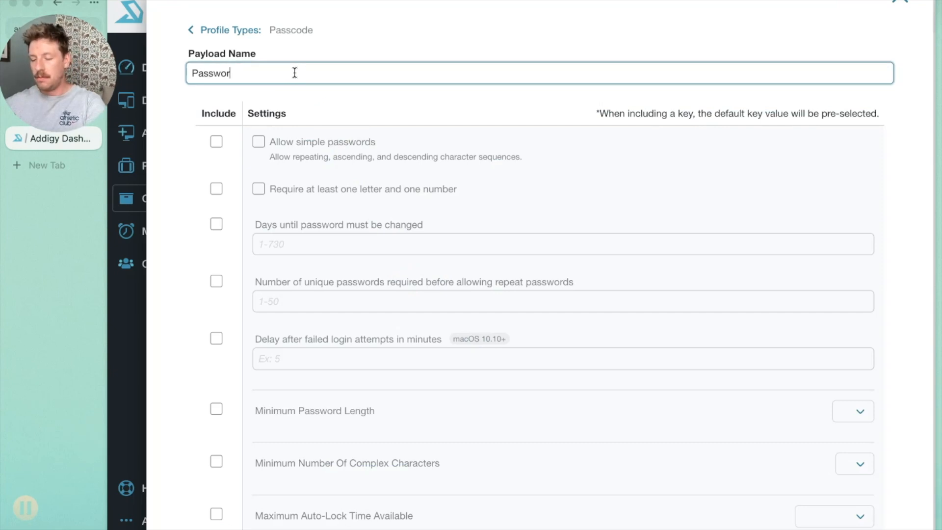
text(Password test)
Include the simple passwords setting with simple passwords disallowed, and include and enable the requirement for at least one letter and one number.
scroll(332, 162, down, 8)
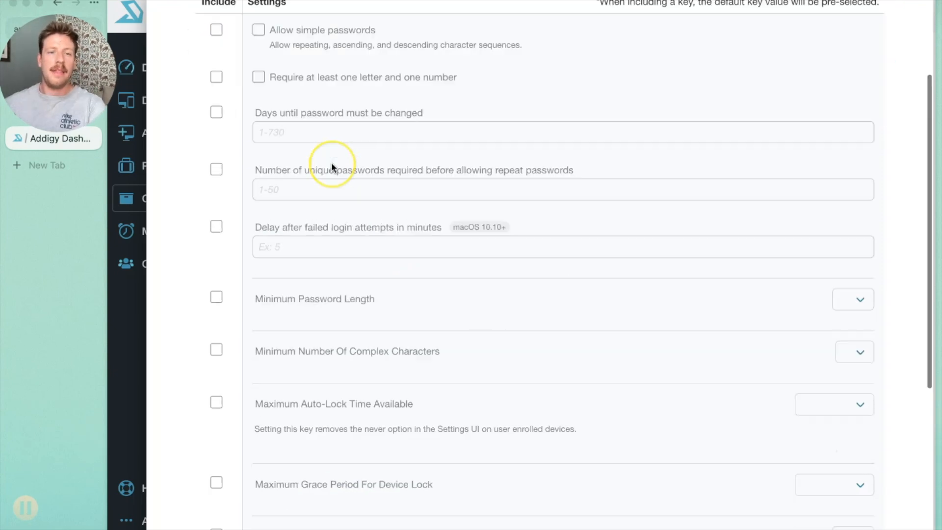
scroll(331, 163, up, 8)
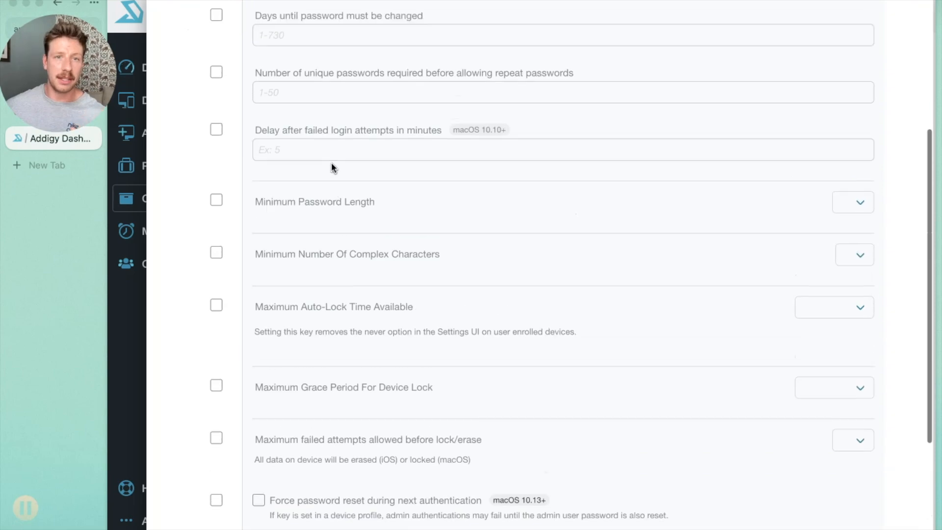
click(240, 120)
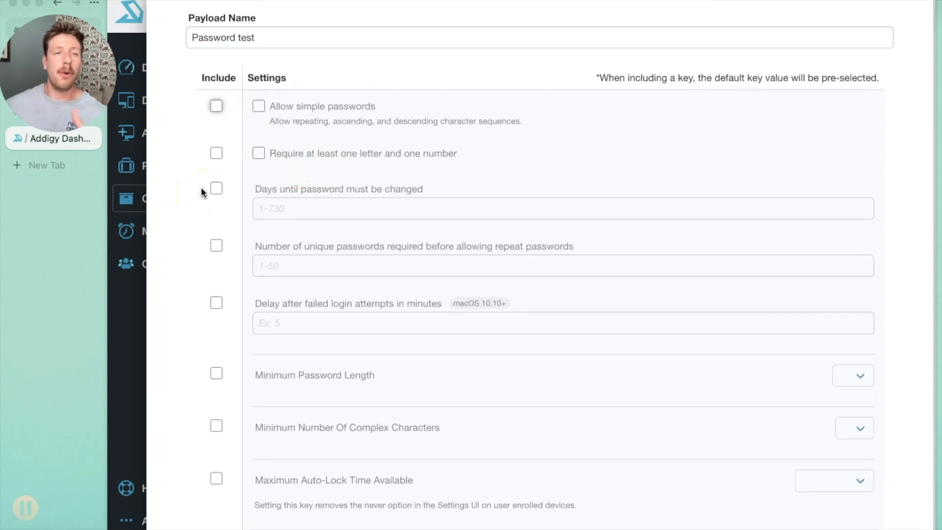
click(216, 105)
click(259, 106)
click(210, 156)
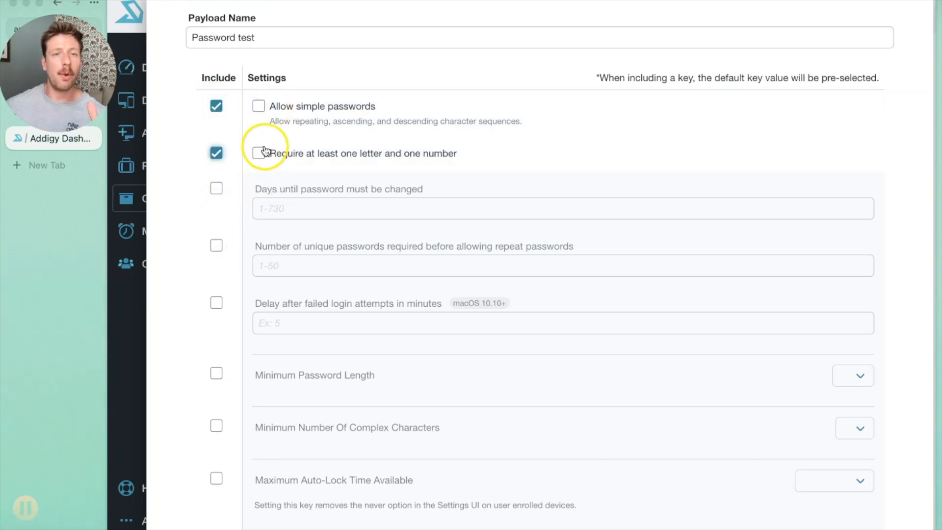
click(260, 154)
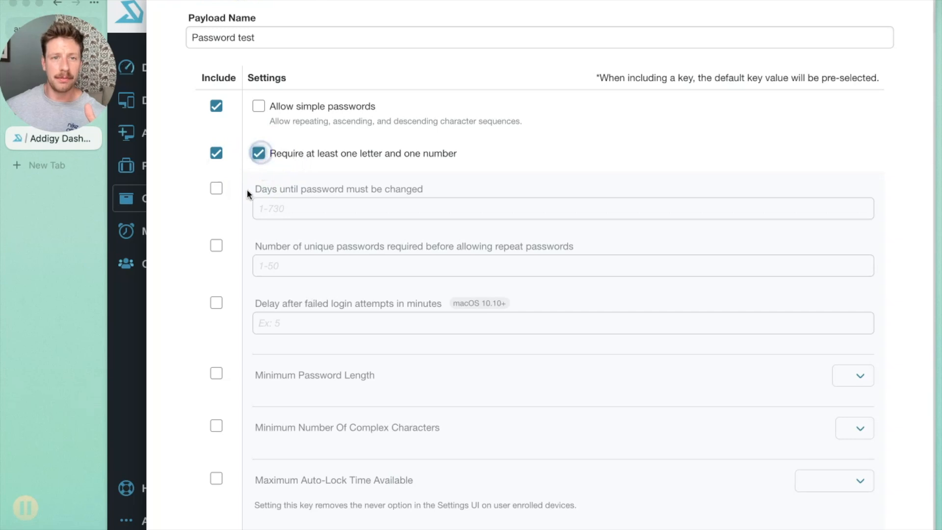
Include the Minimum Password Length setting and set it to 10.
scroll(194, 284, down, 1)
click(216, 358)
scroll(691, 380, down, 5)
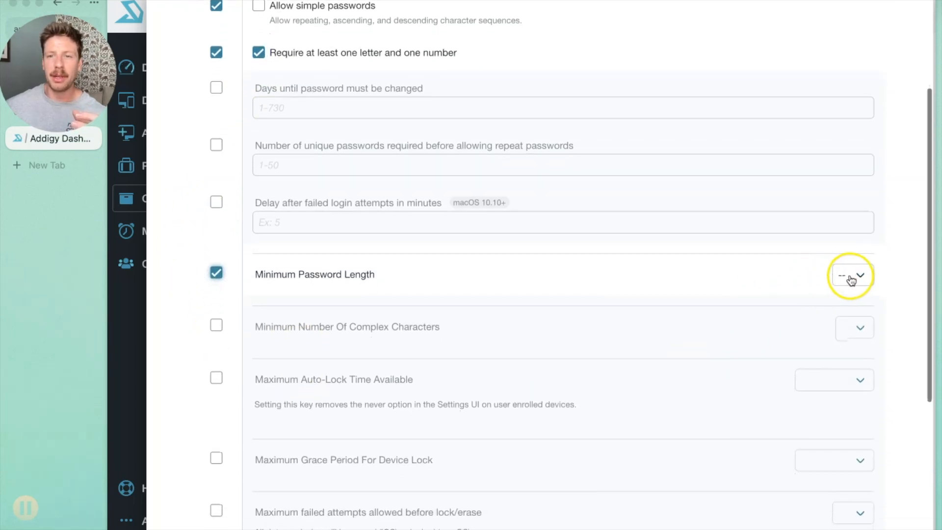
click(852, 275)
click(847, 161)
Create the passcode profile, keeping the remaining settings excluded and the installation priority at 9.
scroll(343, 311, down, 10)
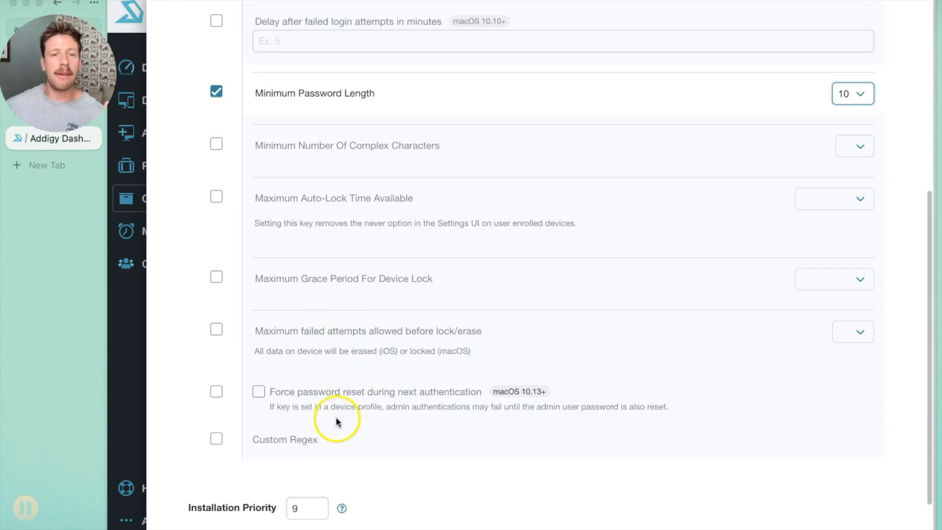
scroll(335, 417, down, 1)
scroll(443, 448, down, 1)
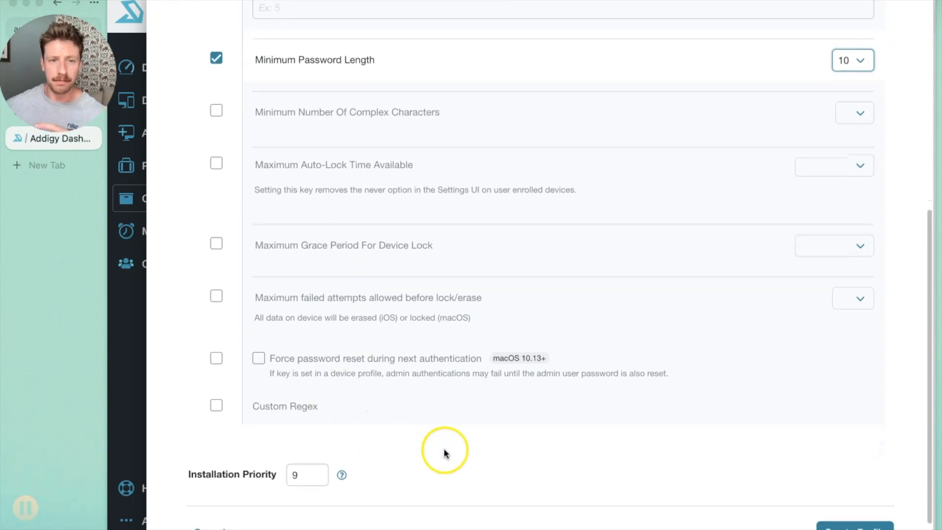
scroll(443, 449, down, 2)
click(841, 495)
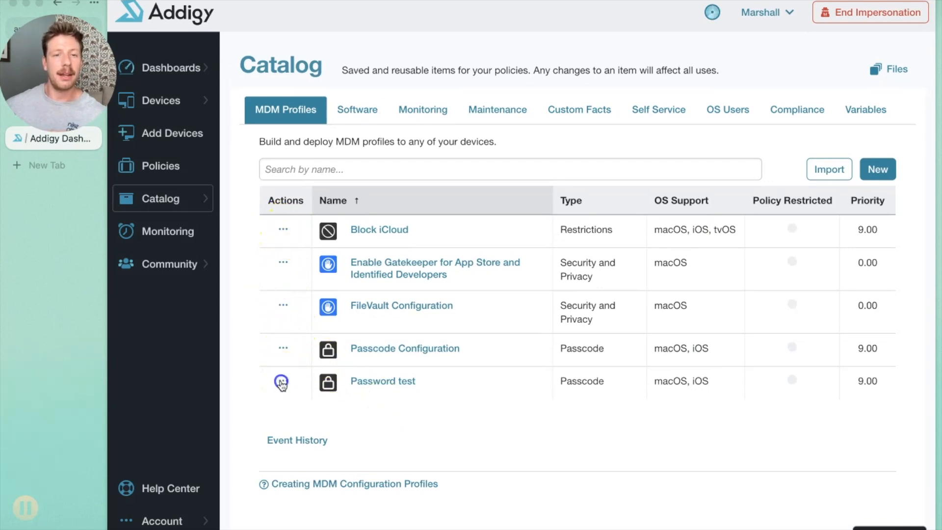
Try assigning the Password test profile to the CranstonIT Demo Team - Internal policy and leave the policy assignment.
click(283, 381)
scroll(295, 471, down, 1)
click(305, 513)
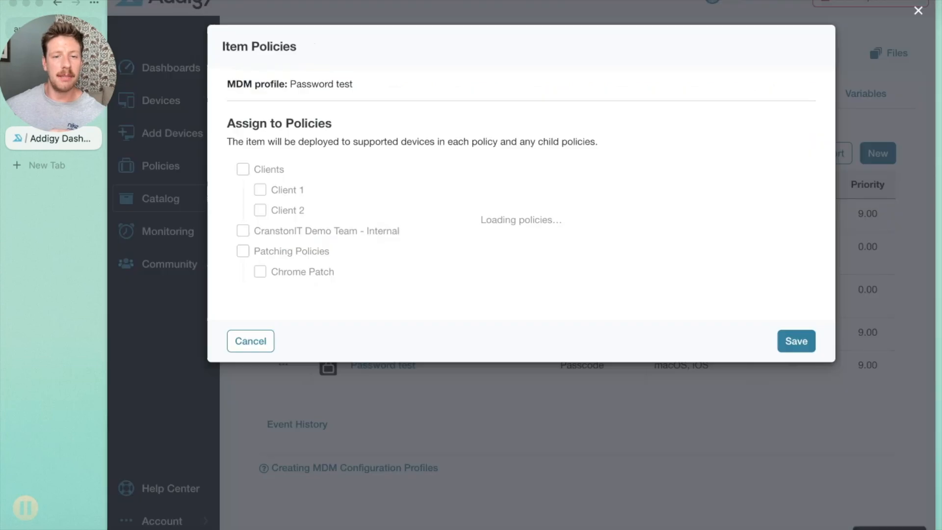
click(239, 231)
click(236, 226)
click(372, 429)
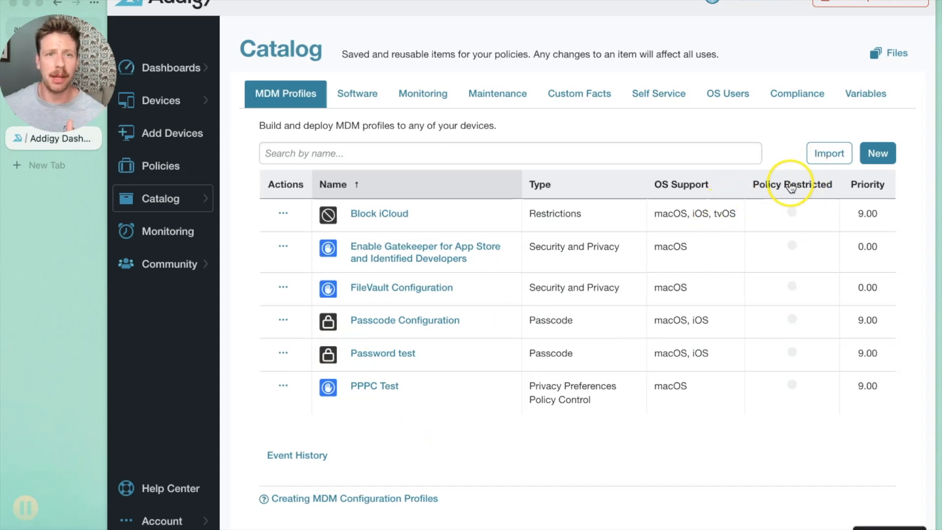
Switch to iMazing Profile Editor with a new untitled profile and move its window slightly.
key(ctrl+Up)
click(328, 368)
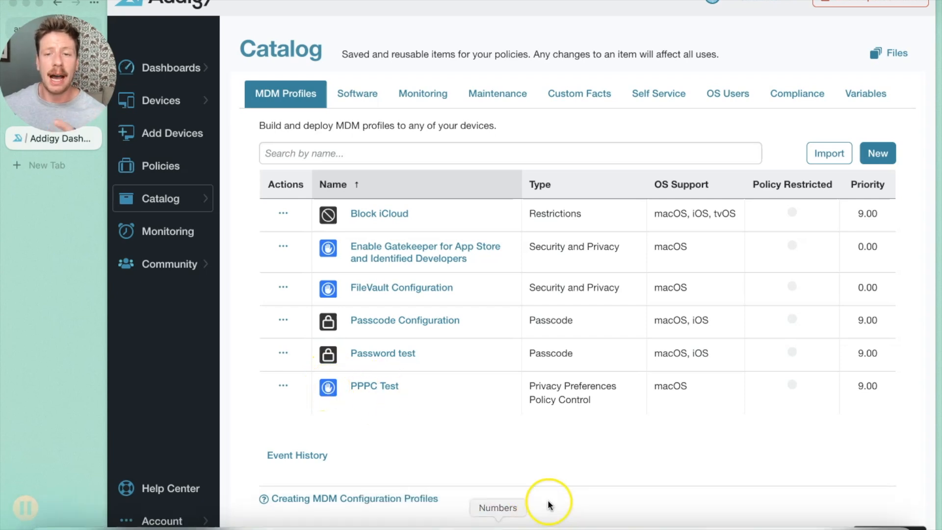
click(715, 520)
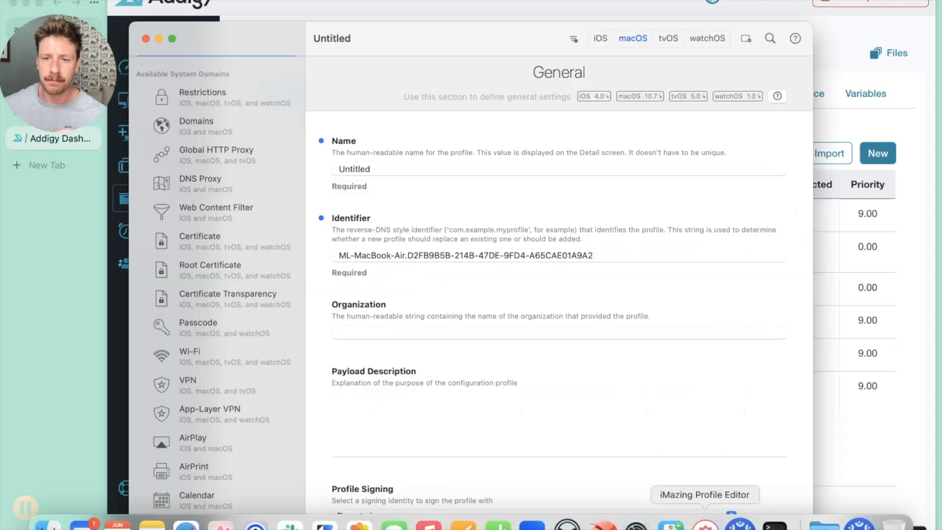
mouse_move(378, 42)
mouse_down()
mouse_move(442, 46)
mouse_move(381, 36)
mouse_up()
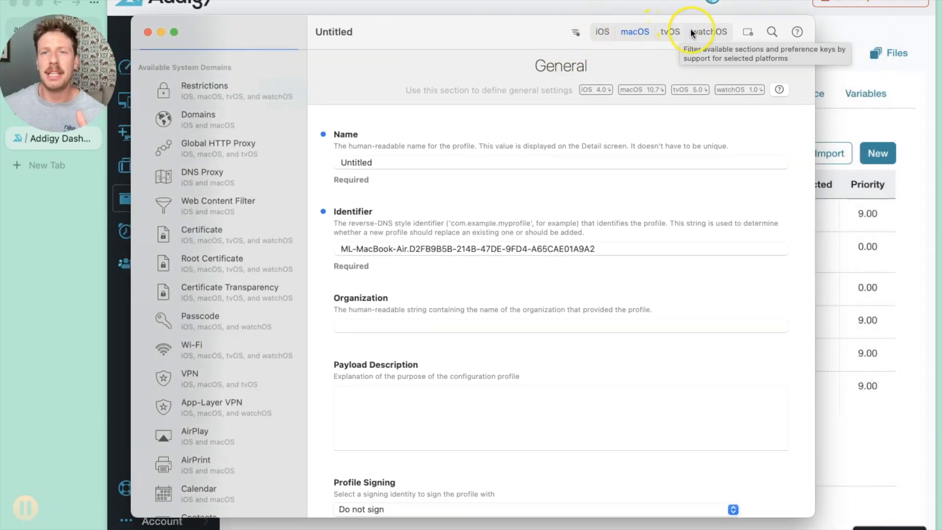
Look through the available system and application domains that can be configured in the untitled profile.
click(248, 147)
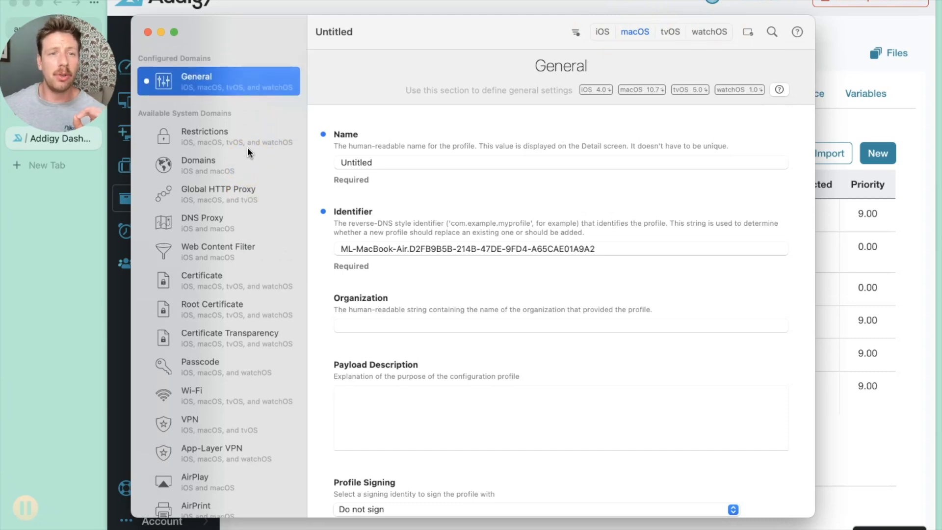
scroll(248, 148, down, 10)
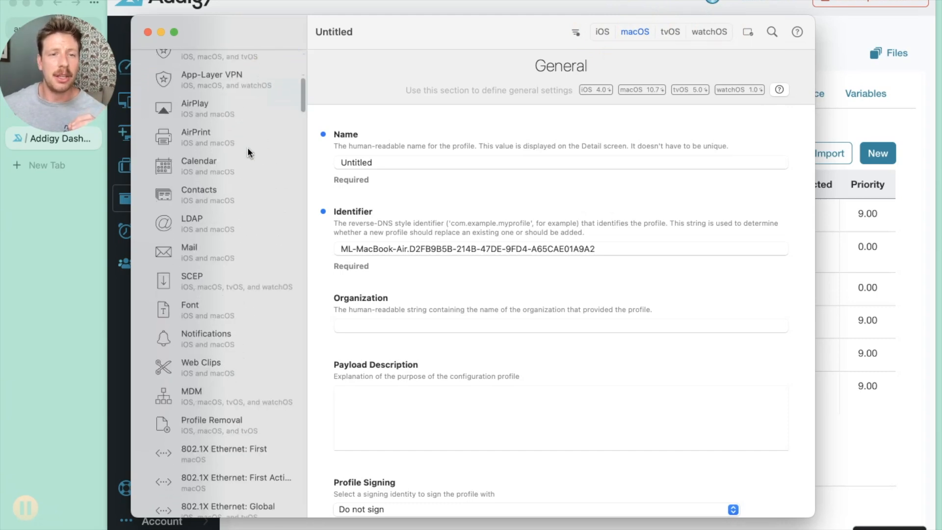
scroll(247, 148, down, 10)
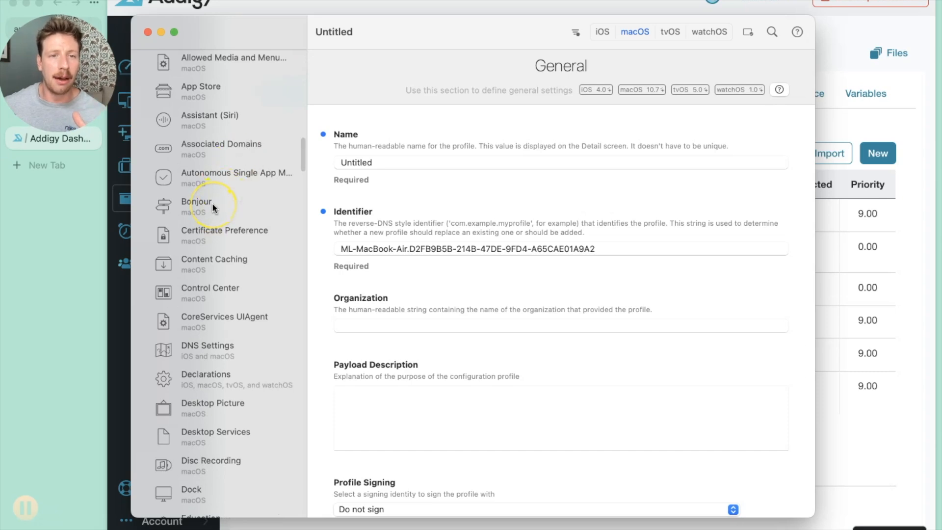
scroll(212, 202, down, 15)
scroll(212, 202, down, 15)
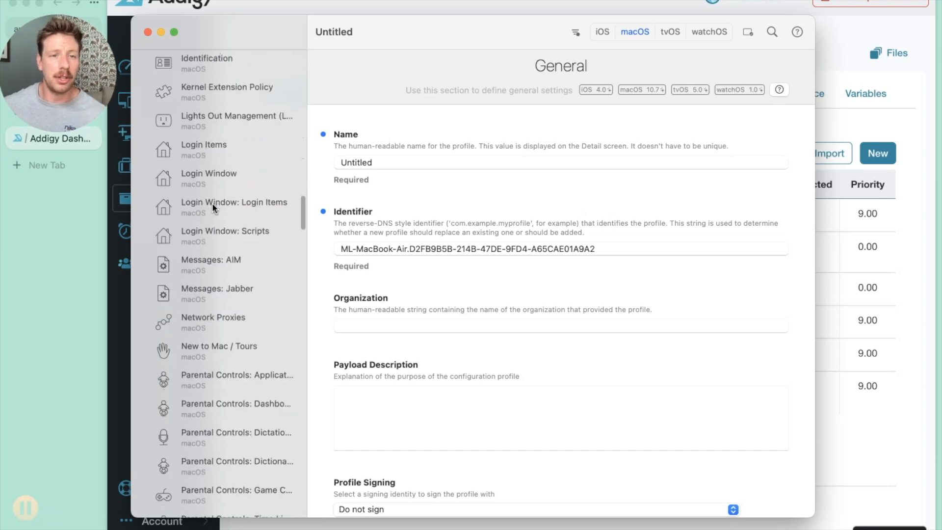
scroll(212, 202, down, 15)
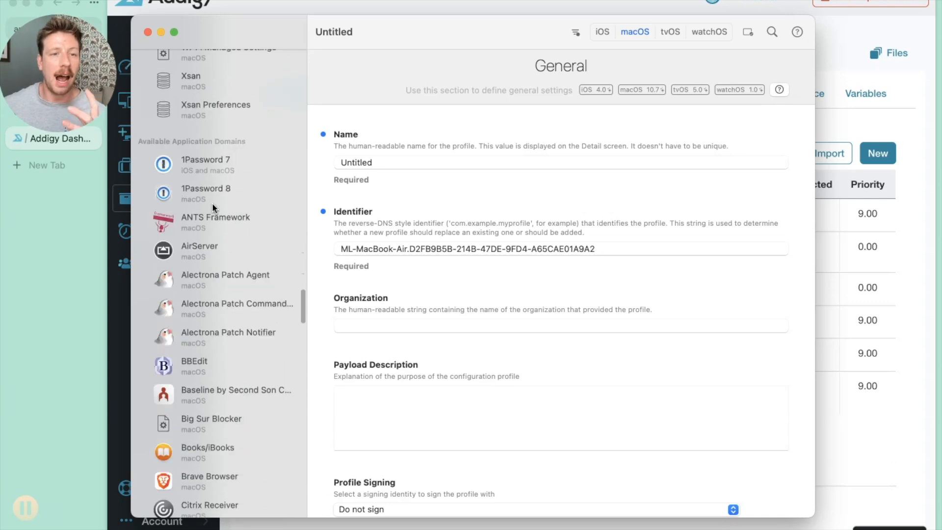
scroll(212, 202, down, 10)
scroll(216, 392, down, 10)
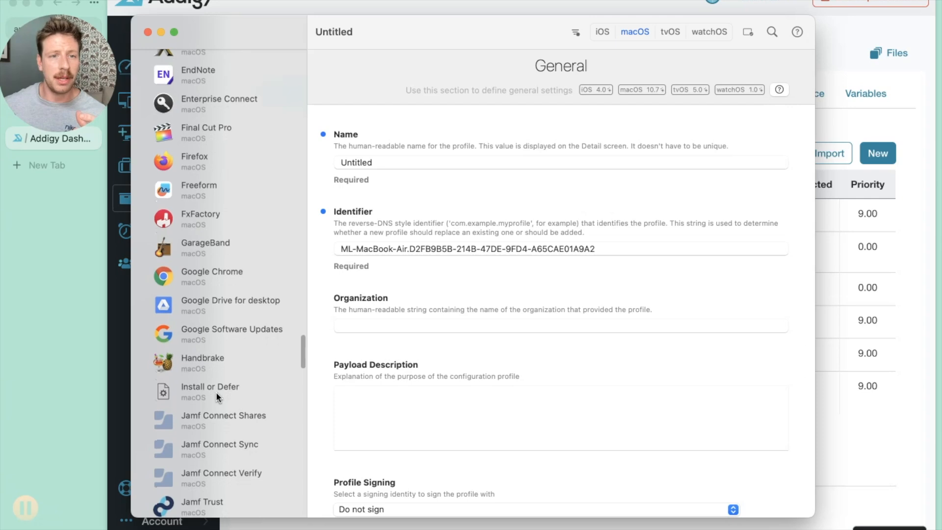
scroll(216, 392, up, 5)
scroll(222, 378, down, 15)
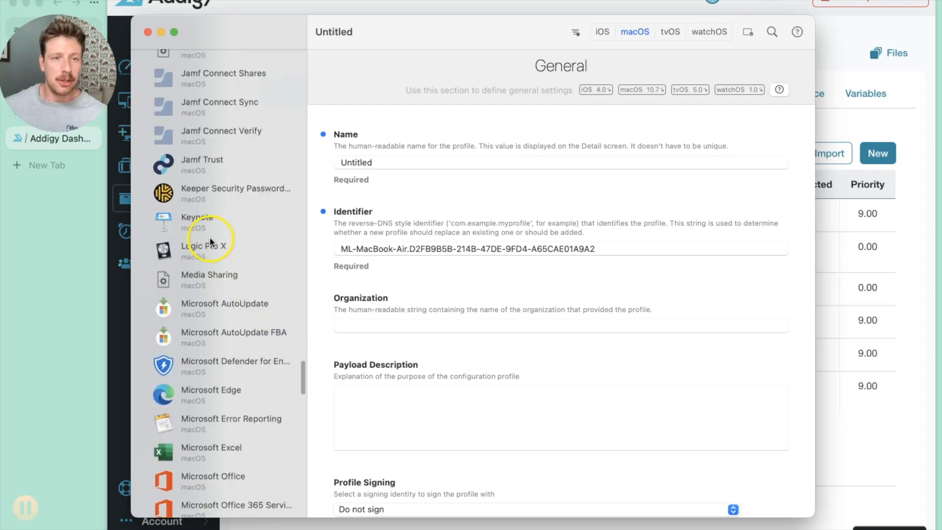
Add a Microsoft AutoUpdate configuration payload and review its General, Applications and Scheduled Updates settings.
scroll(208, 246, down, 2)
click(206, 290)
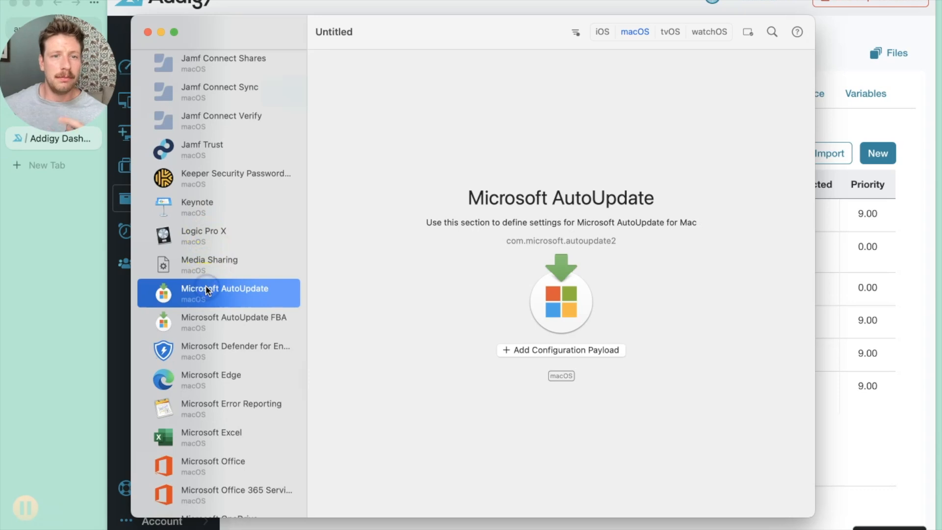
click(512, 347)
scroll(393, 222, down, 10)
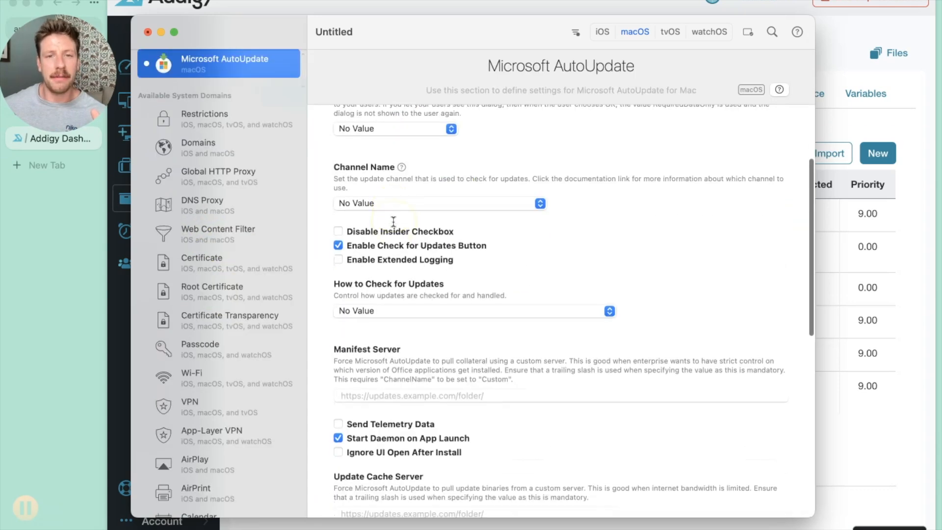
scroll(393, 222, up, 10)
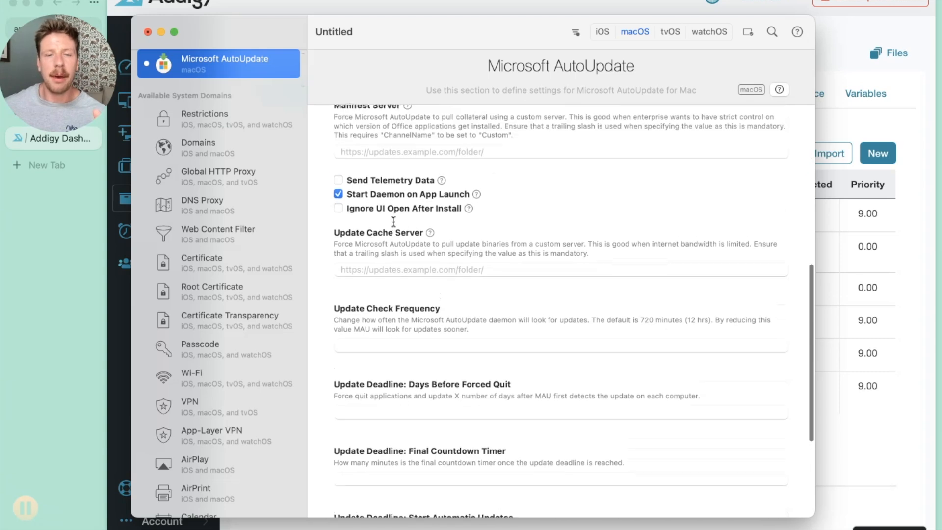
click(497, 155)
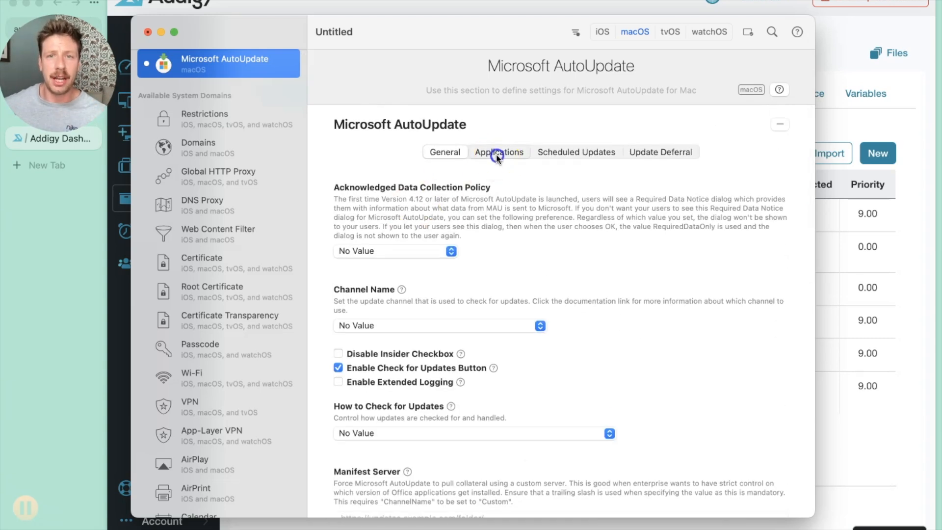
click(567, 153)
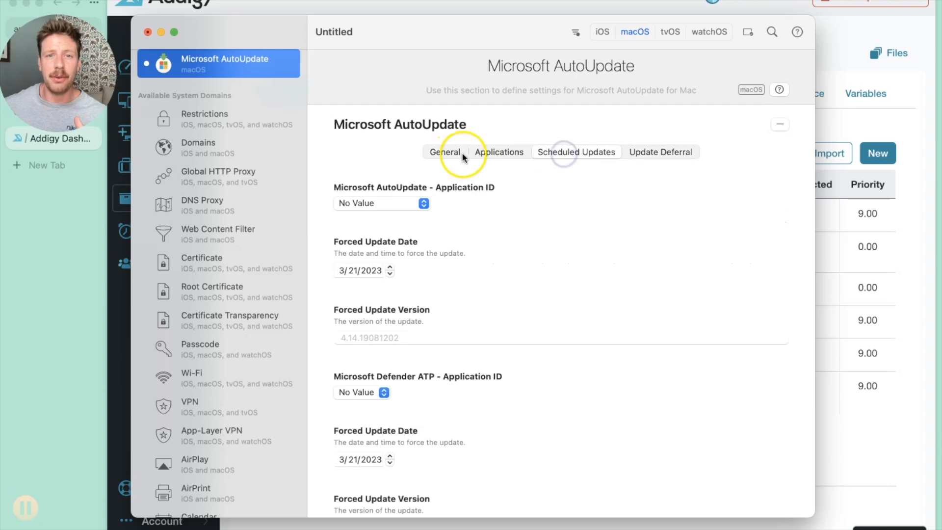
click(445, 152)
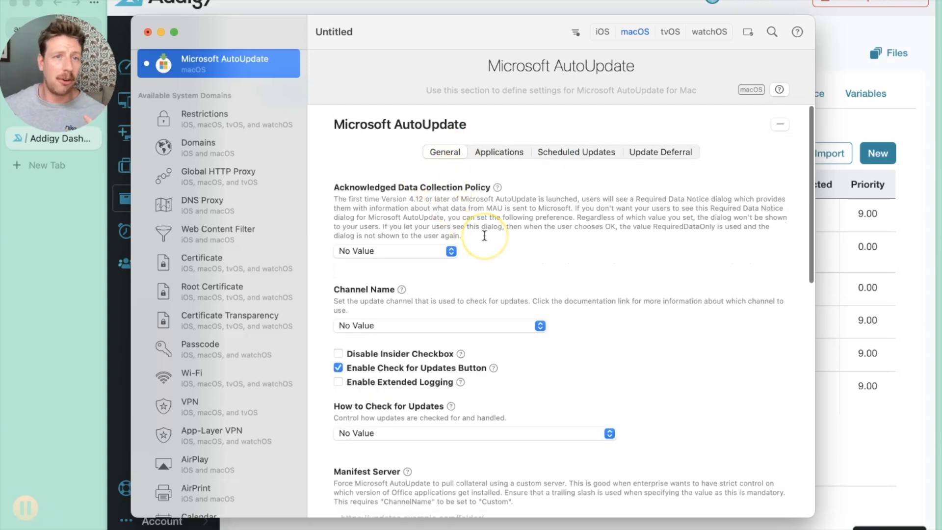
Save the untitled profile unsigned to the Desktop as MAU Test.
key(super+s)
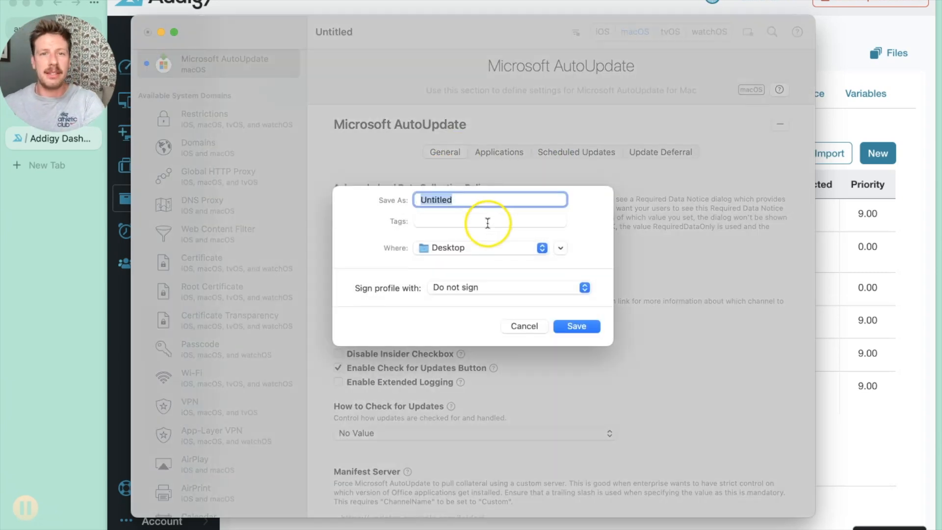
text(MAU Test)
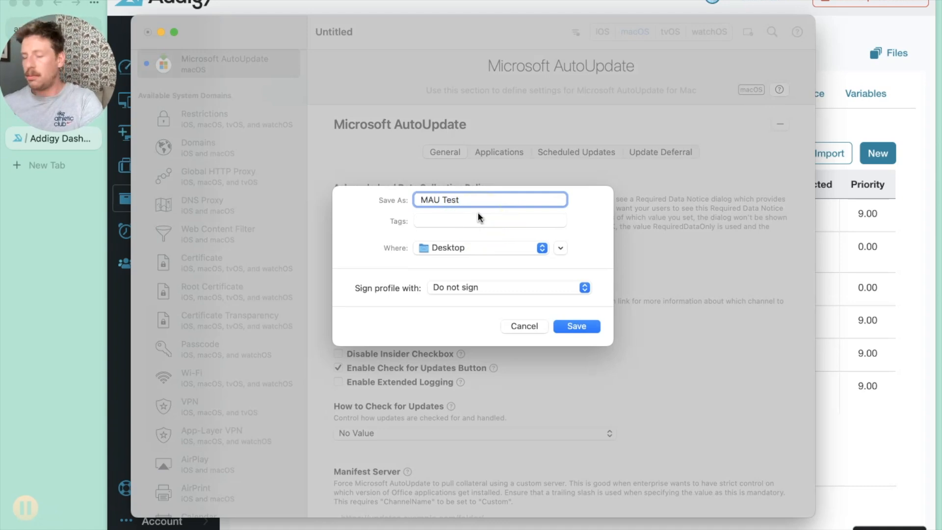
key(Return)
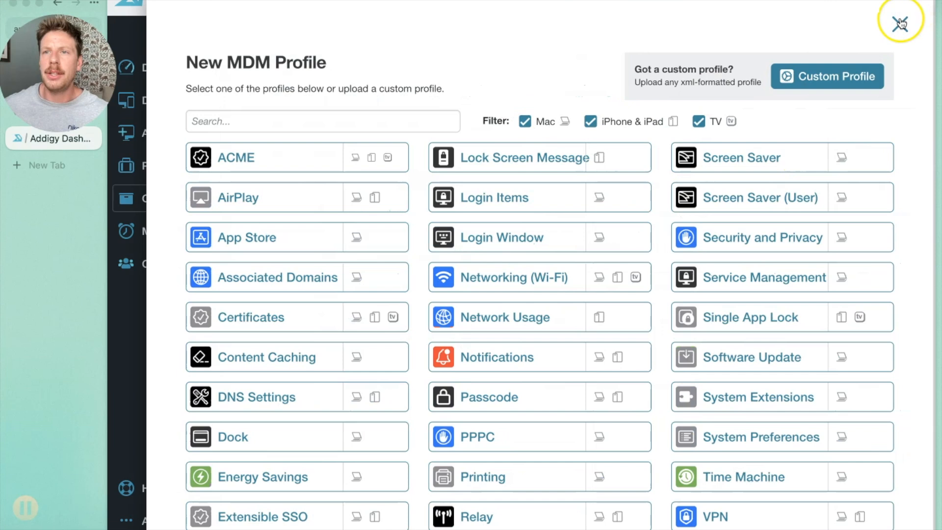
Switch to the Addigy catalog and start a new custom MDM profile for macOS only, excluding iOS and tvOS.
click(901, 23)
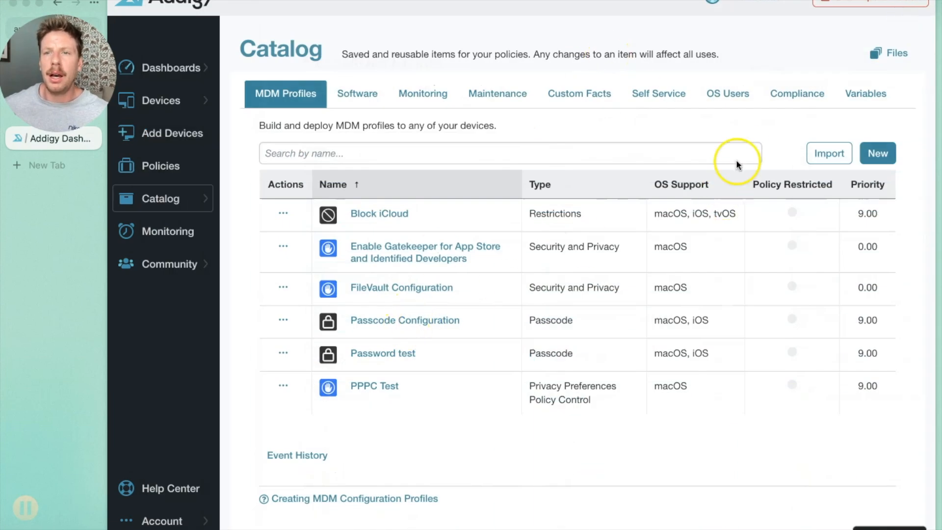
click(878, 153)
click(809, 78)
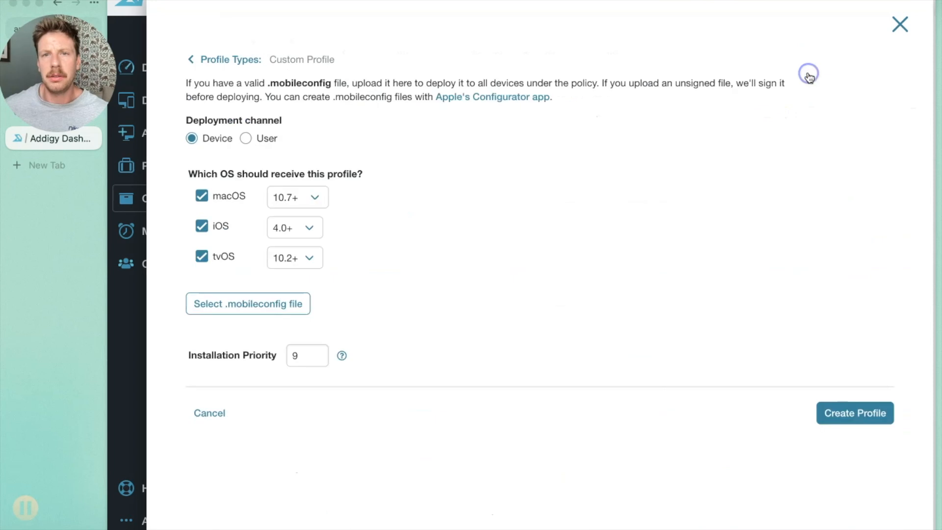
click(201, 229)
click(204, 255)
Upload MAU Test.mobileconfig from the Desktop into the custom profile and create the profile.
click(227, 309)
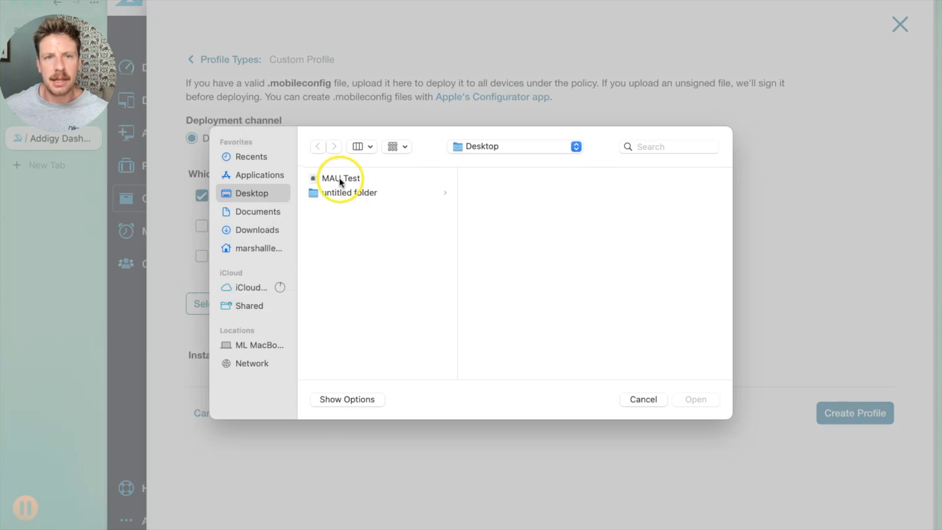
click(340, 178)
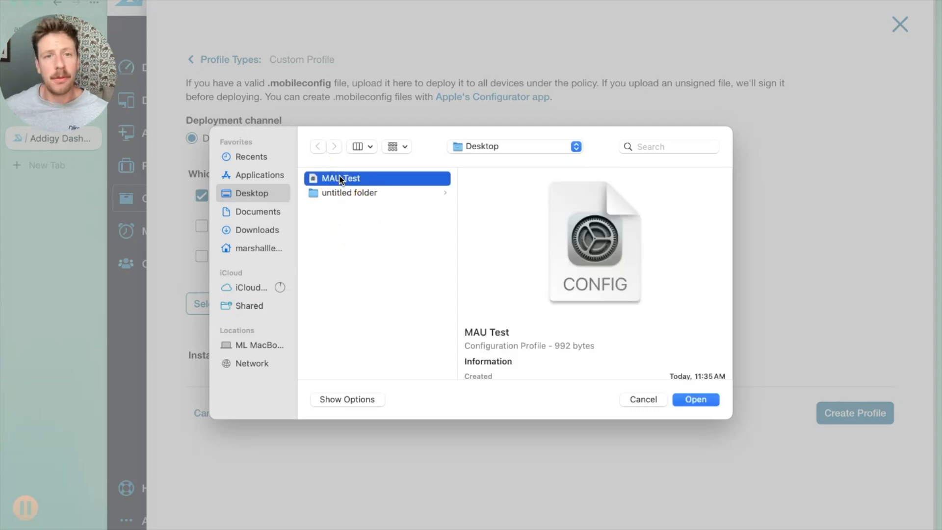
double_click(340, 179)
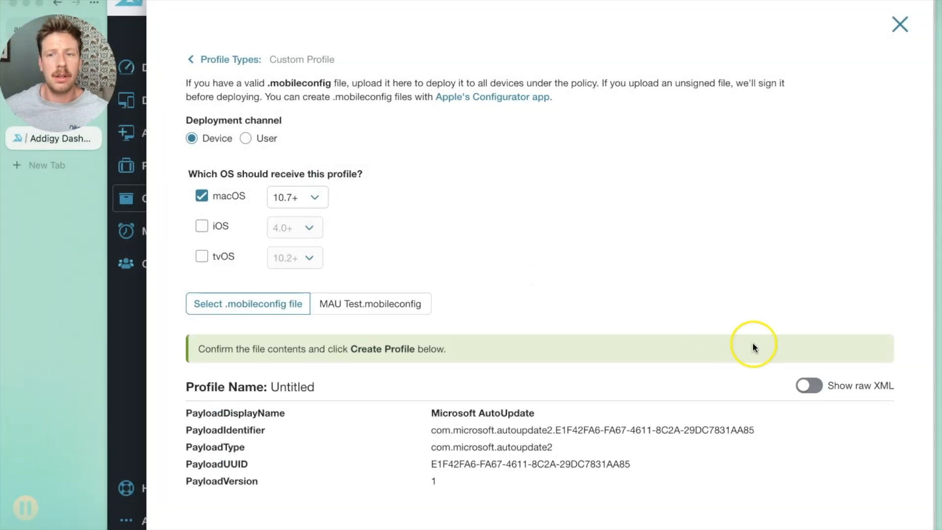
scroll(750, 344, down, 4)
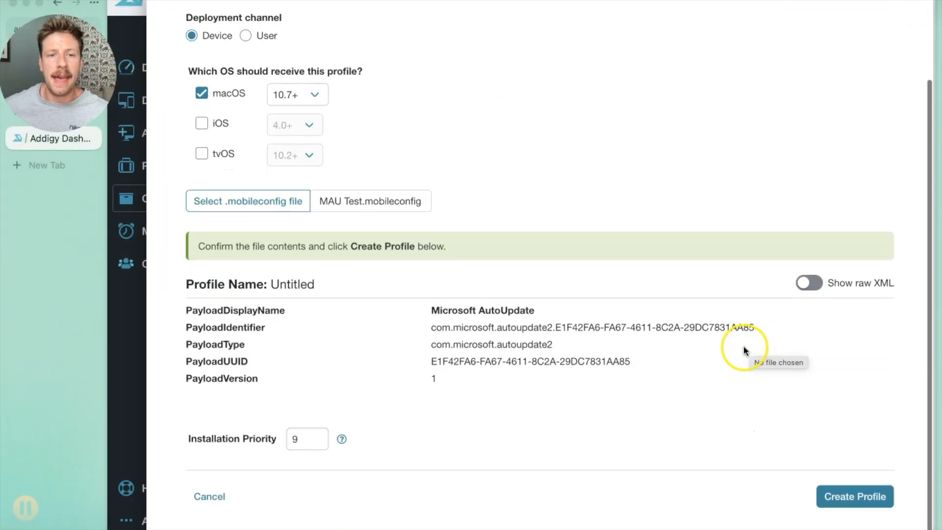
click(873, 497)
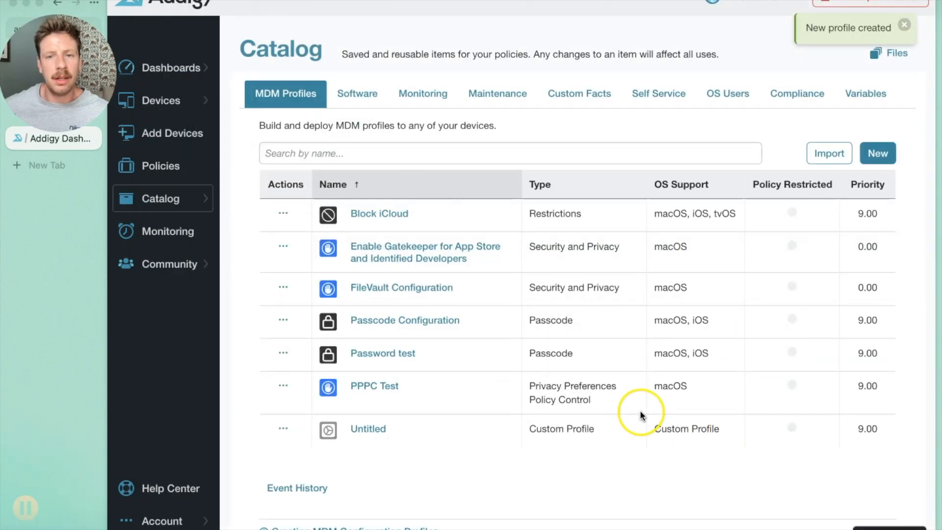
Check the name and type of the newly created custom profile in the MDM profiles list.
drag(422, 429, 302, 426)
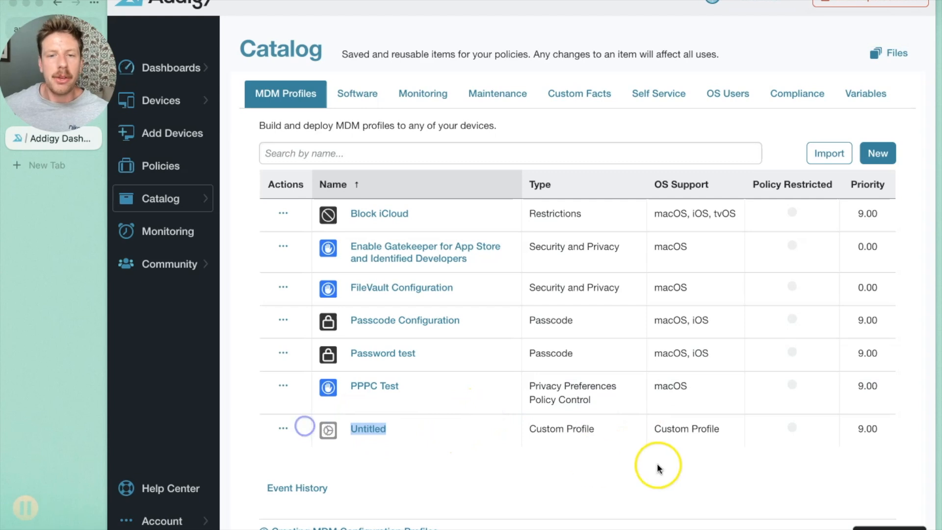
triple_click(544, 429)
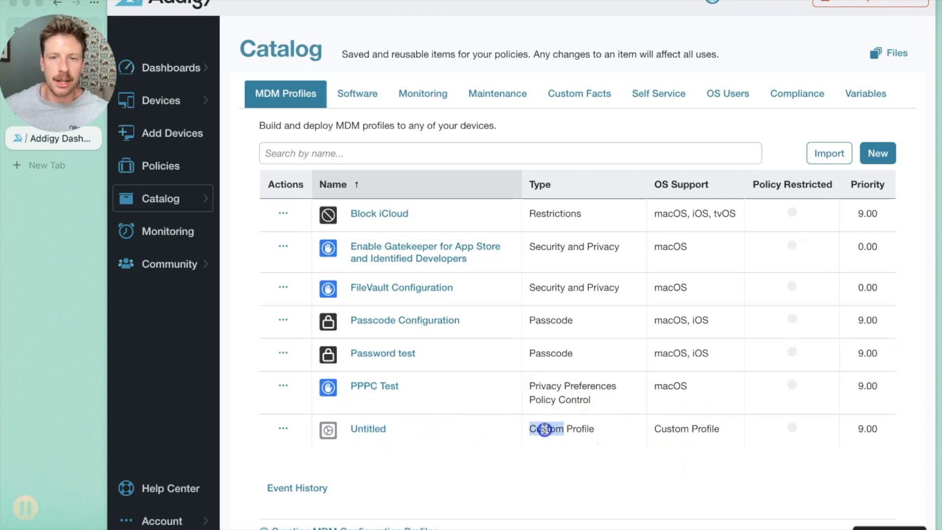
click(487, 426)
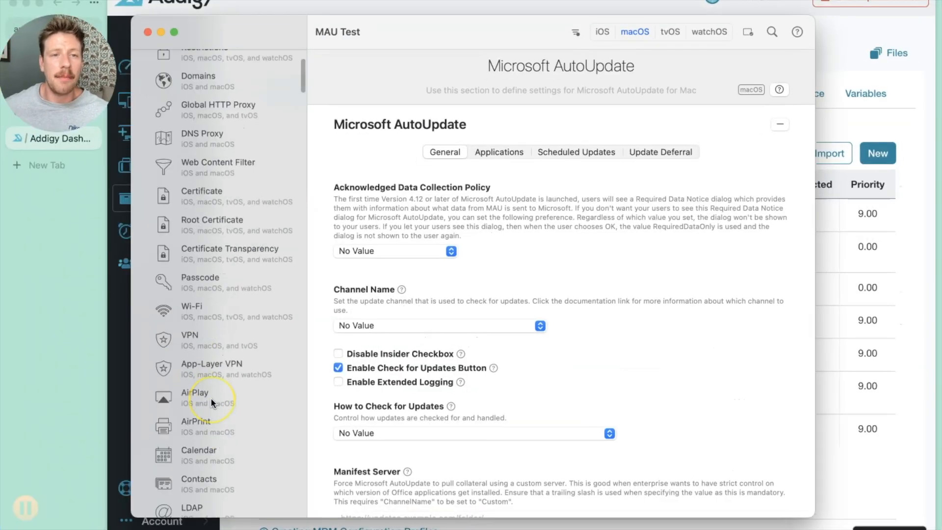
Switch back to iMazing Profile Editor and look through the system and application domains available for the MAU Test profile.
scroll(211, 397, down, 20)
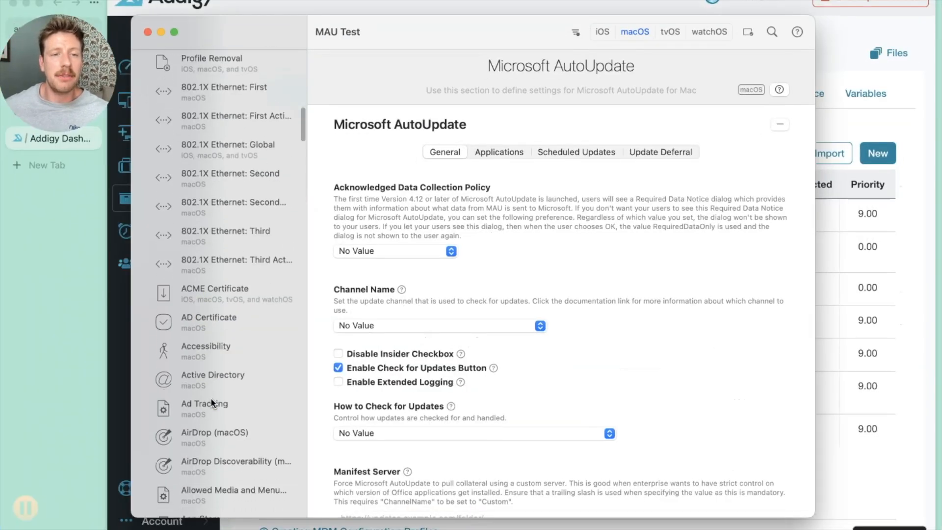
scroll(210, 398, up, 15)
scroll(211, 398, down, 2)
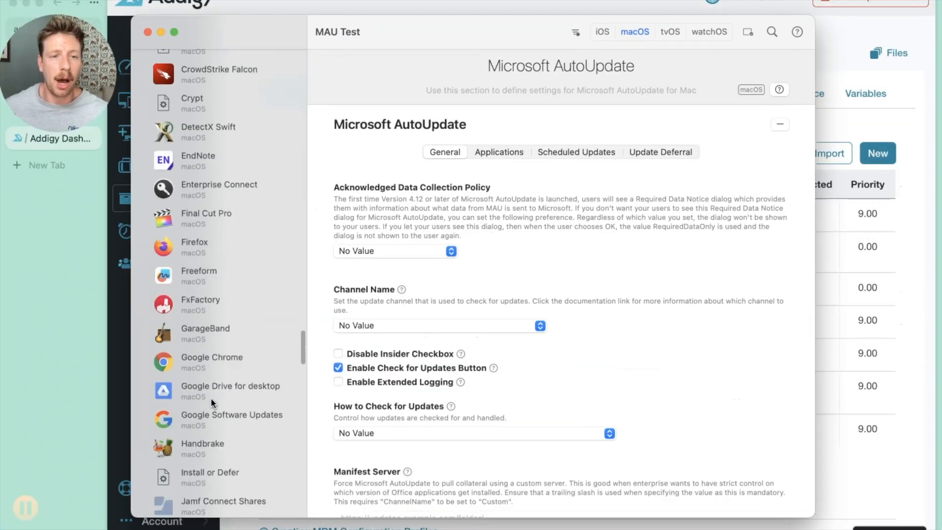
scroll(211, 397, down, 4)
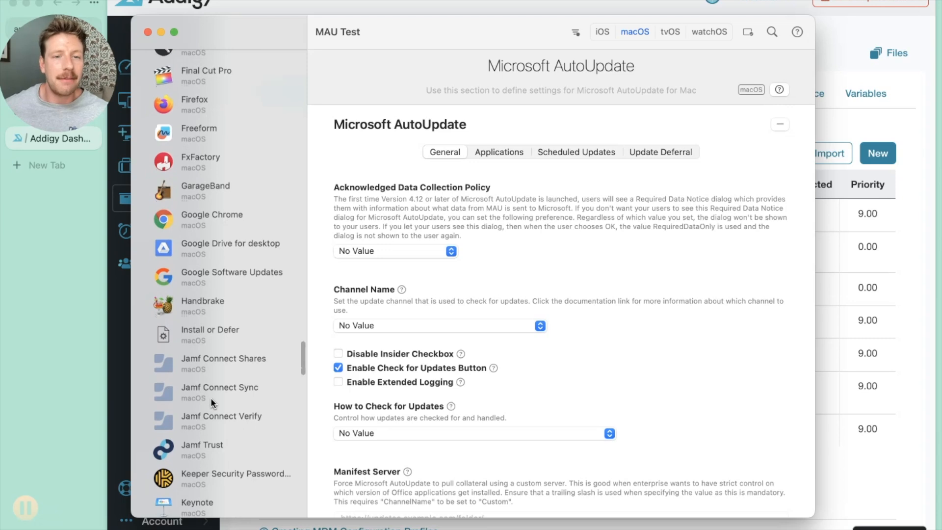
scroll(211, 397, down, 3)
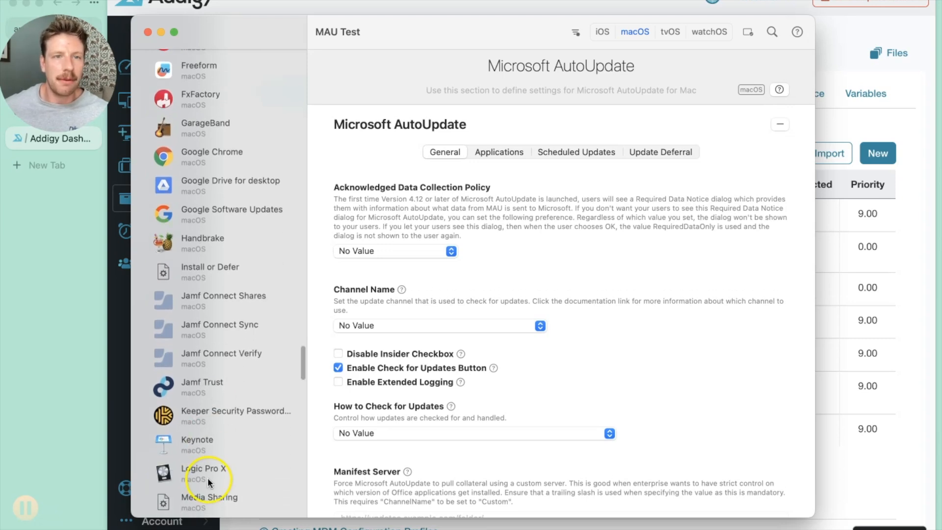
scroll(219, 163, down, 20)
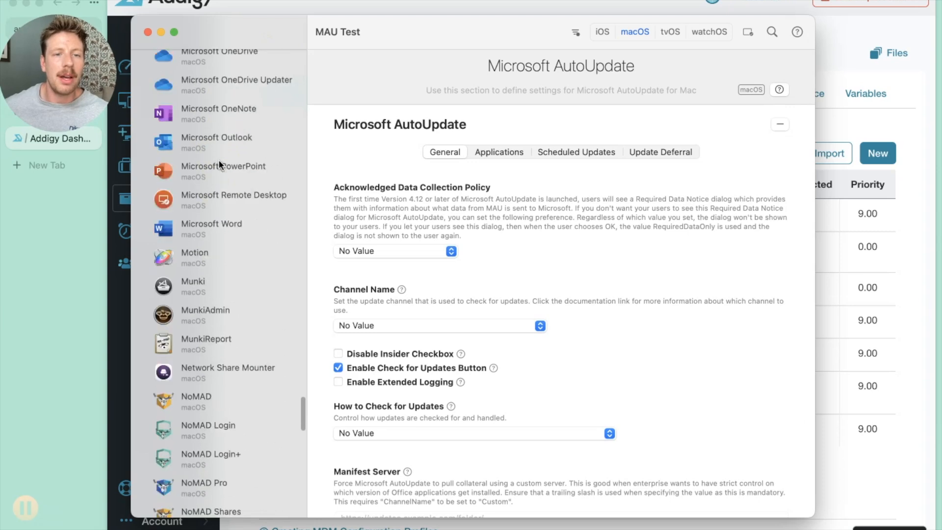
scroll(219, 160, down, 20)
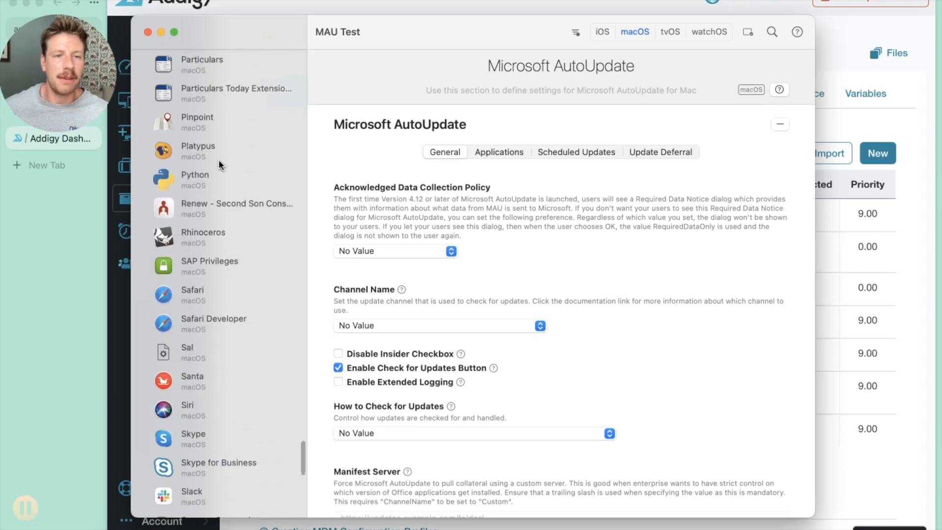
scroll(218, 160, down, 2)
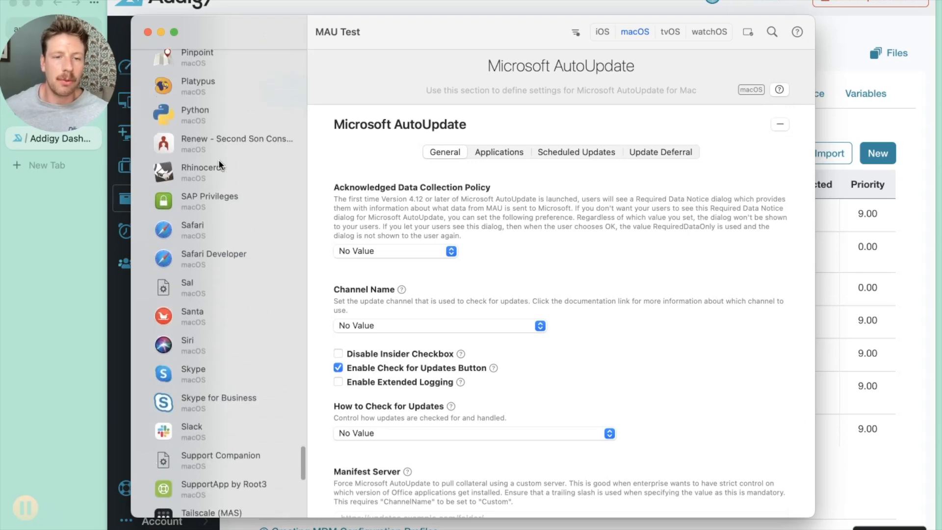
scroll(219, 160, down, 5)
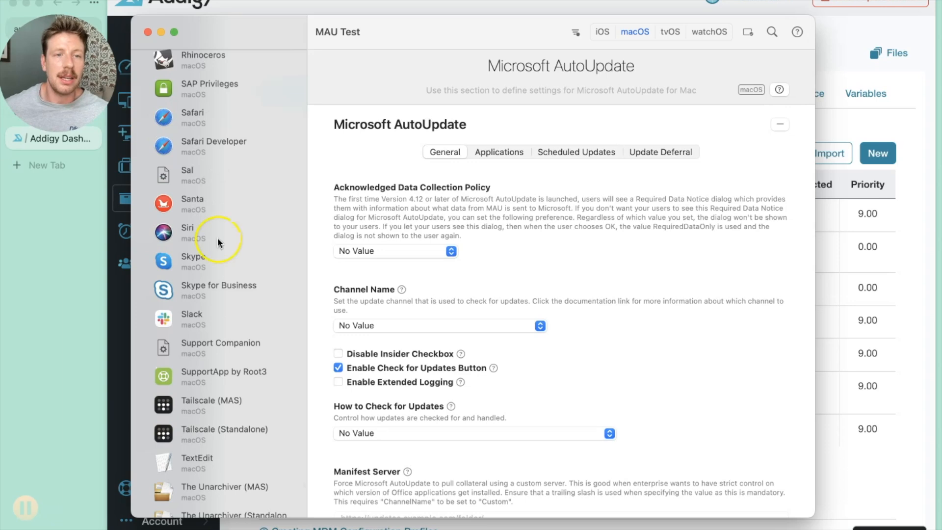
scroll(217, 238, down, 10)
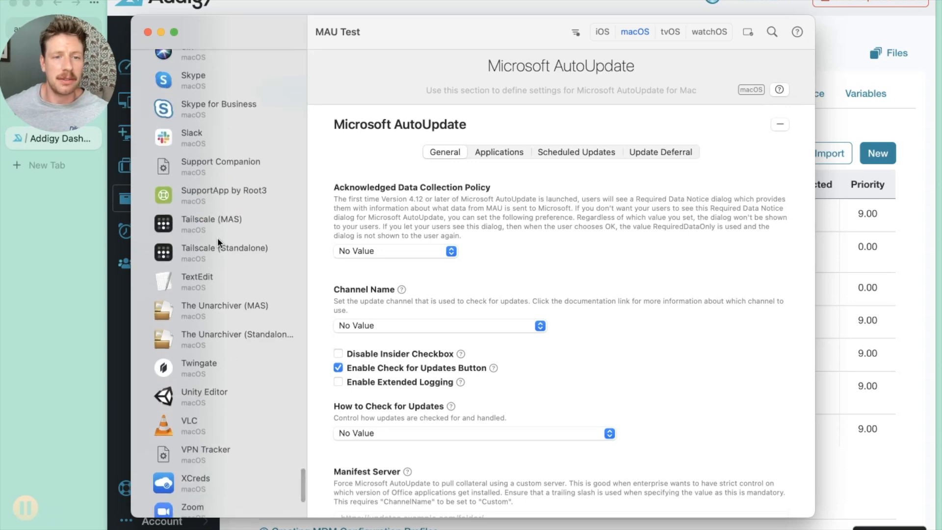